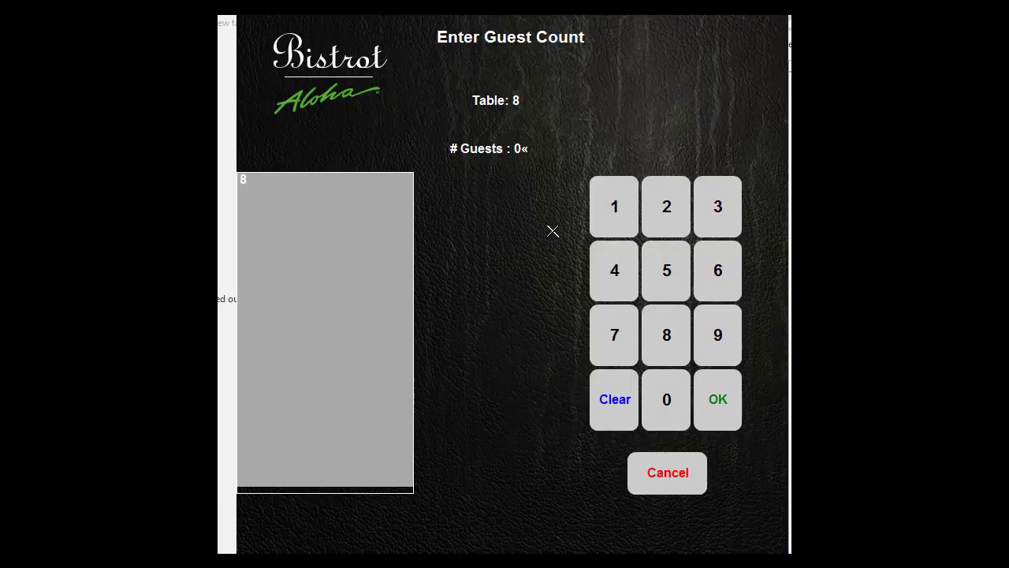
Enter 2 as the guest count for table 8.
left_click(648, 207)
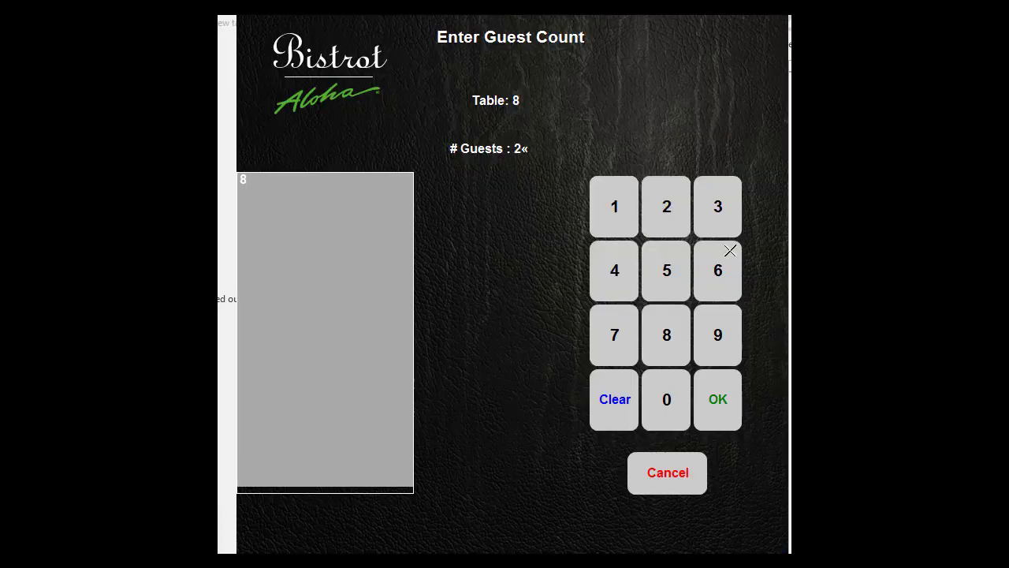
Order Fanta, San Pellegrino, Sprite, Mountain Dew, Diet Coke and Coke, then bring up payment for 16.50.
left_click(719, 391)
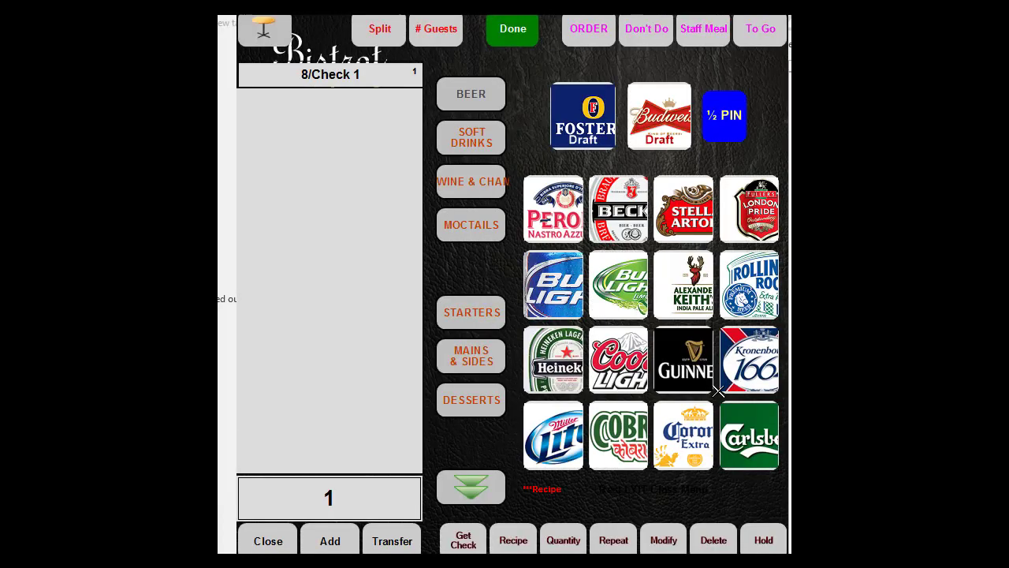
left_click(471, 137)
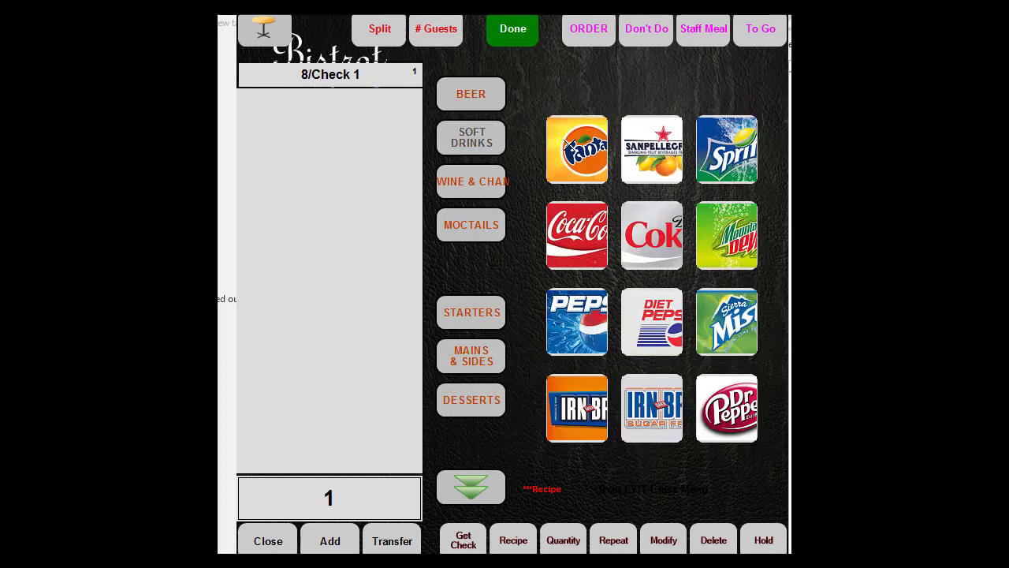
left_click(583, 145)
left_click(651, 154)
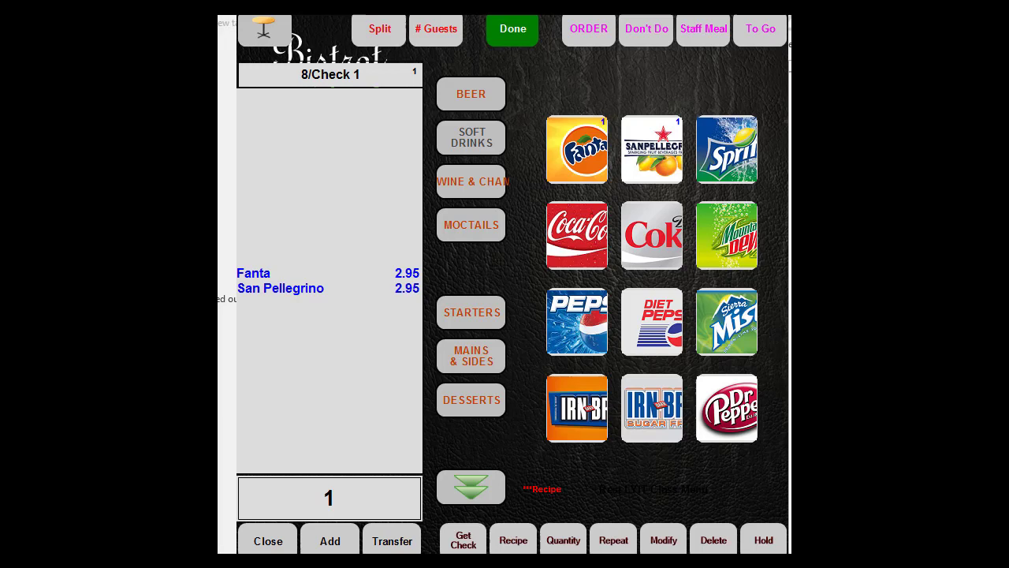
left_click(723, 148)
left_click(710, 233)
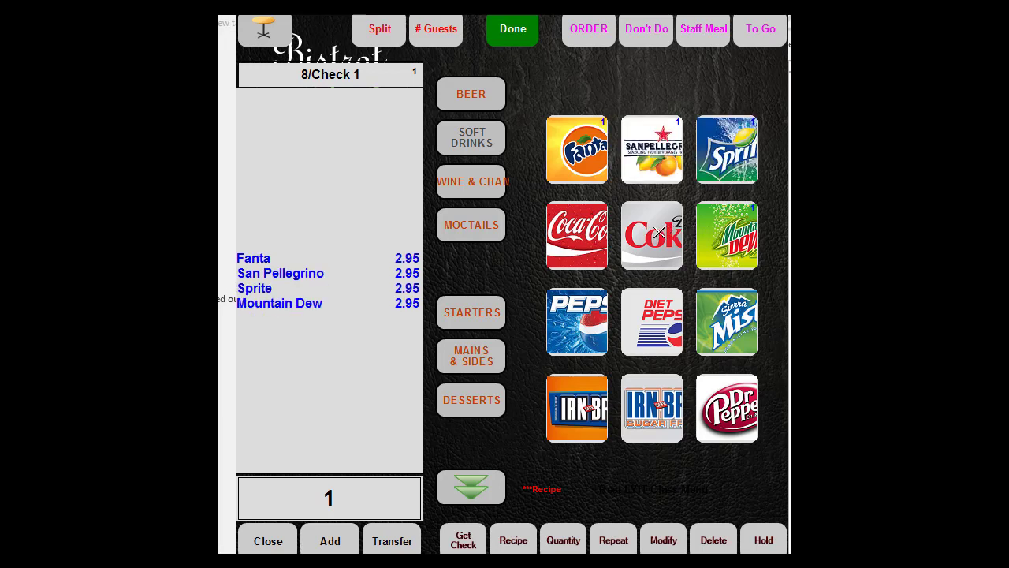
left_click(659, 232)
left_click(584, 240)
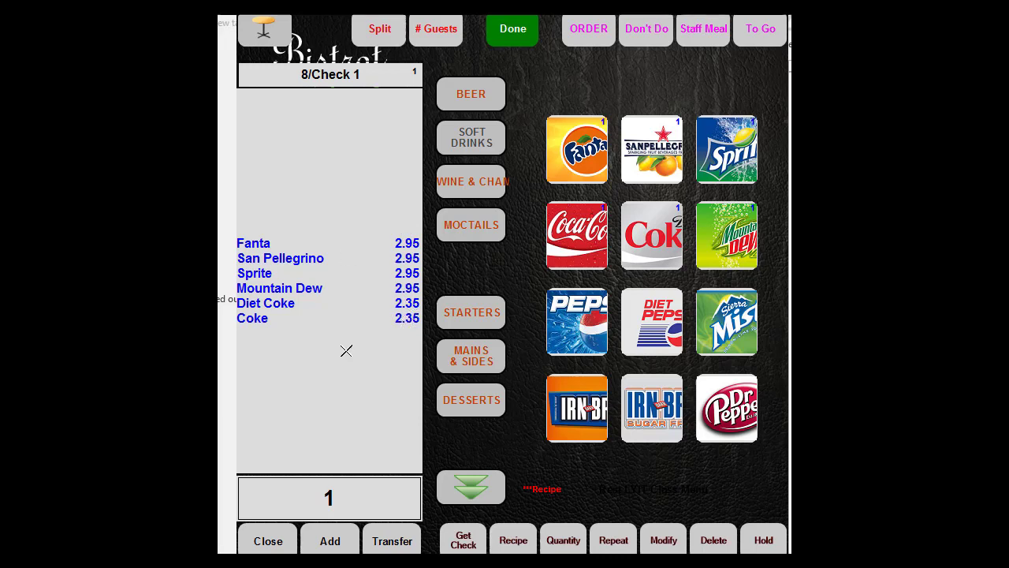
left_click(268, 541)
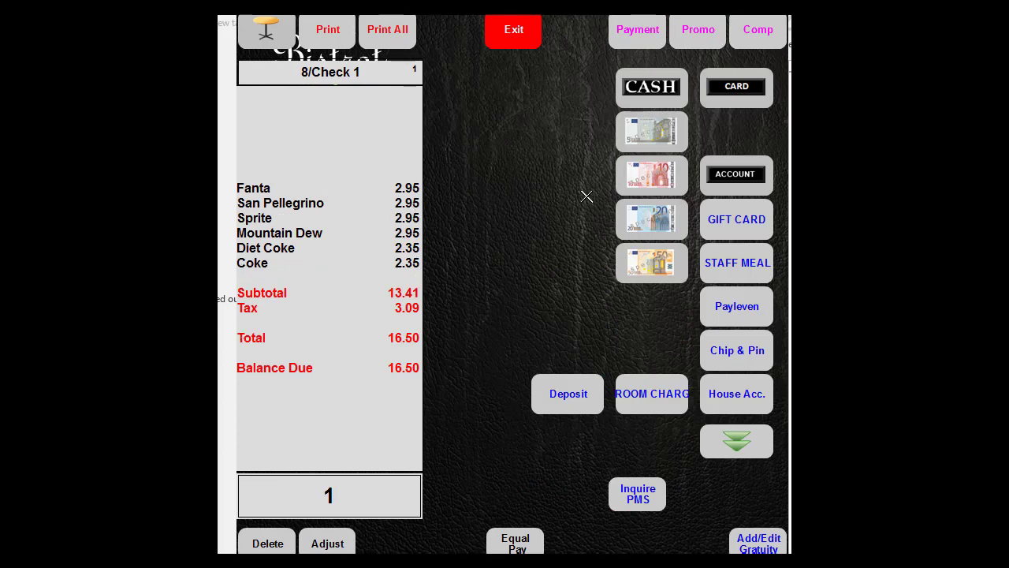
Pay table 8's check with 20.00 cash and close it, leaving 3.50 change.
left_click(649, 87)
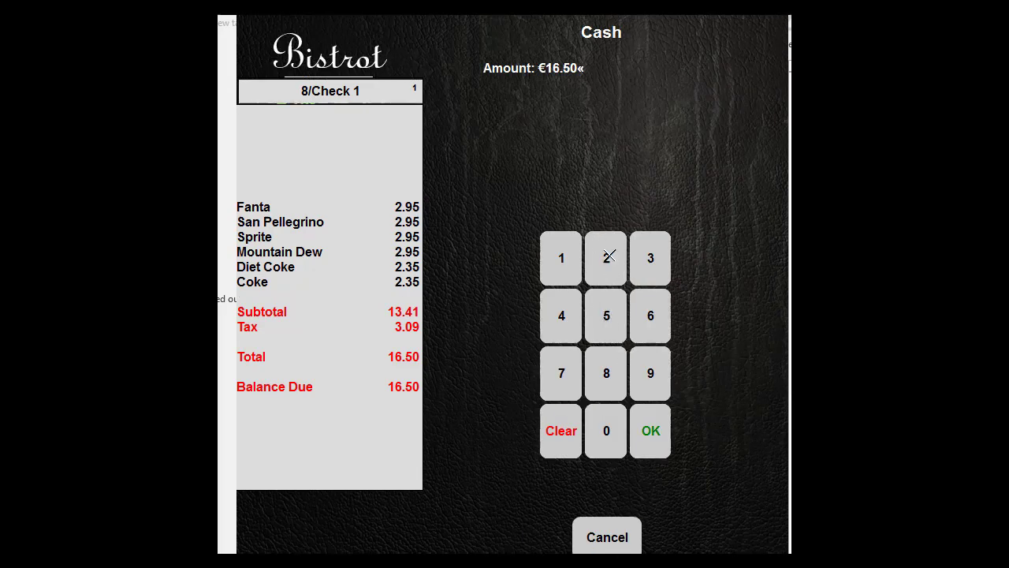
left_click(606, 256)
left_click(605, 430)
left_click(605, 431)
left_click(605, 431)
left_click(650, 440)
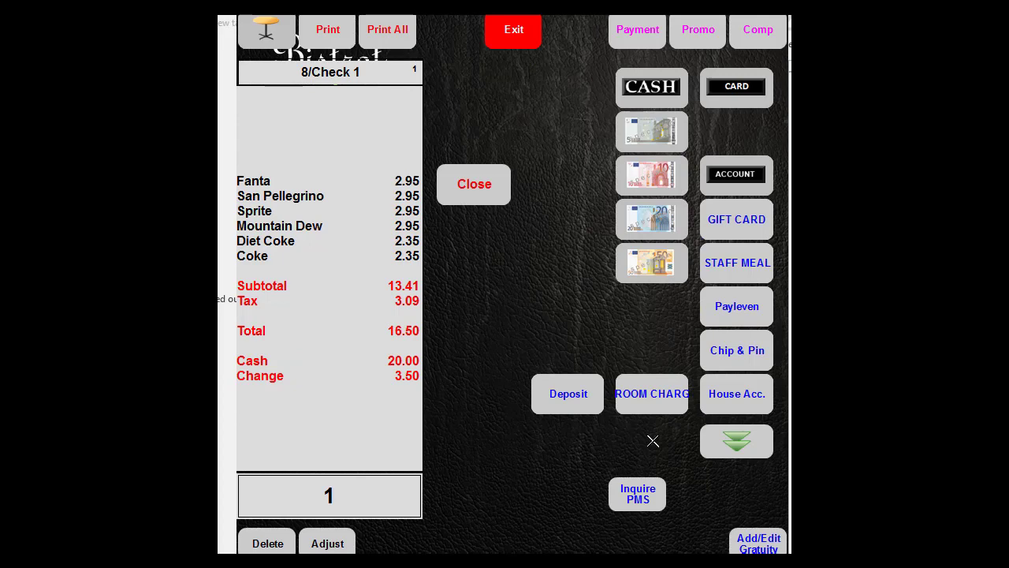
left_click(615, 344)
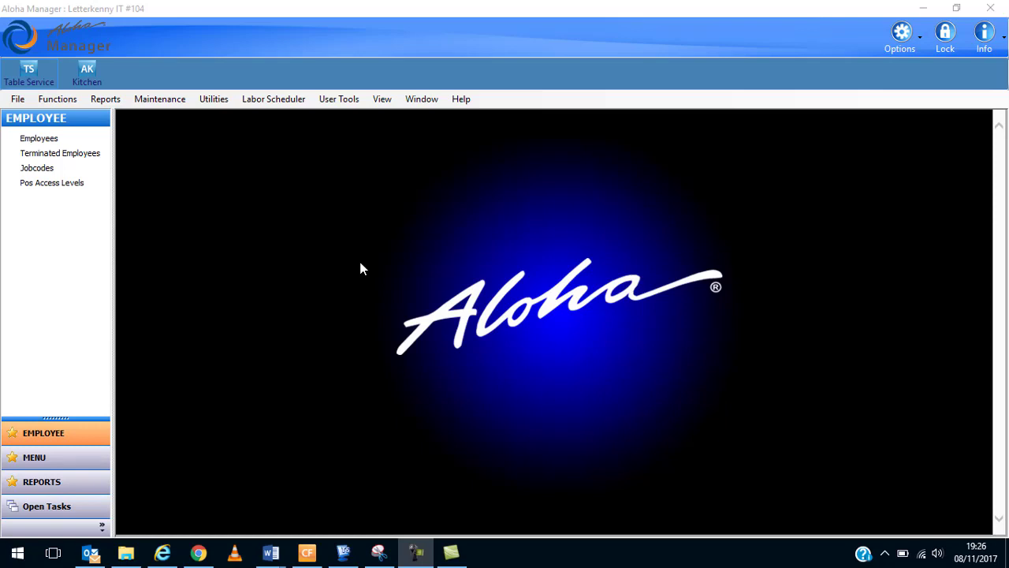
Go to Maintenance > Menu > Categories and create a new General category, number 7.
left_click(168, 101)
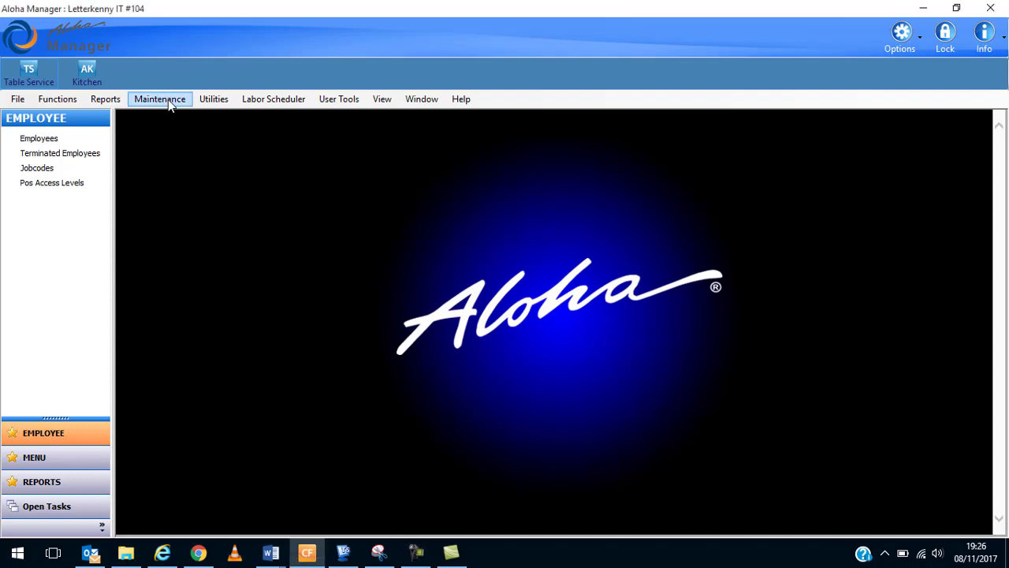
left_click(168, 99)
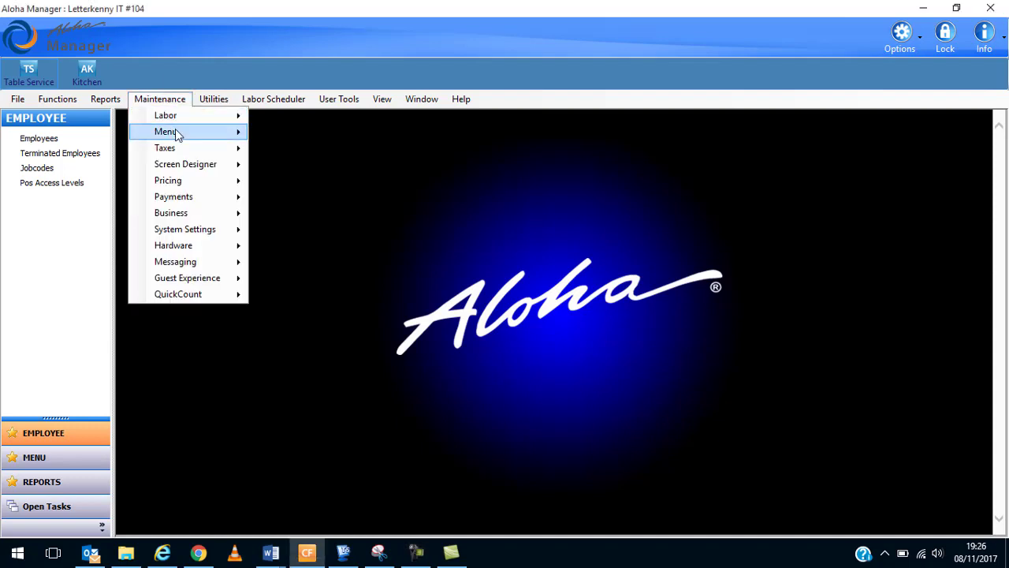
mouse_move(177, 134)
left_click(331, 197)
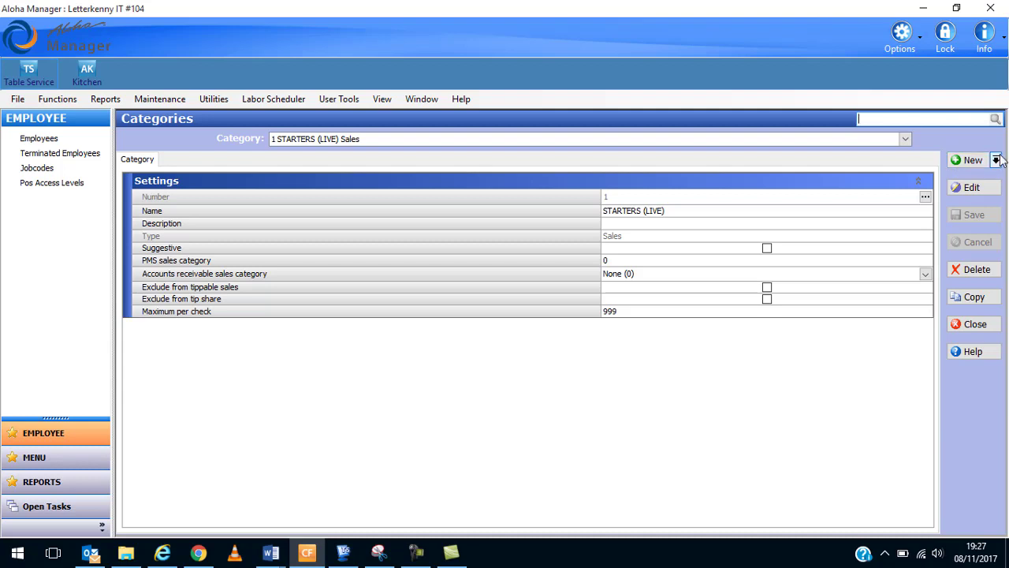
left_click(996, 160)
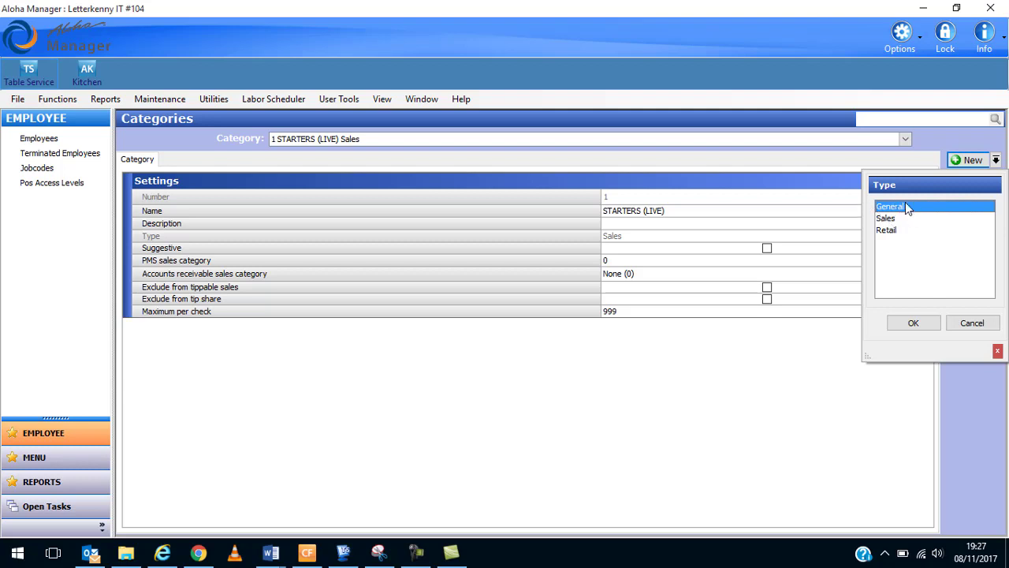
left_click(916, 322)
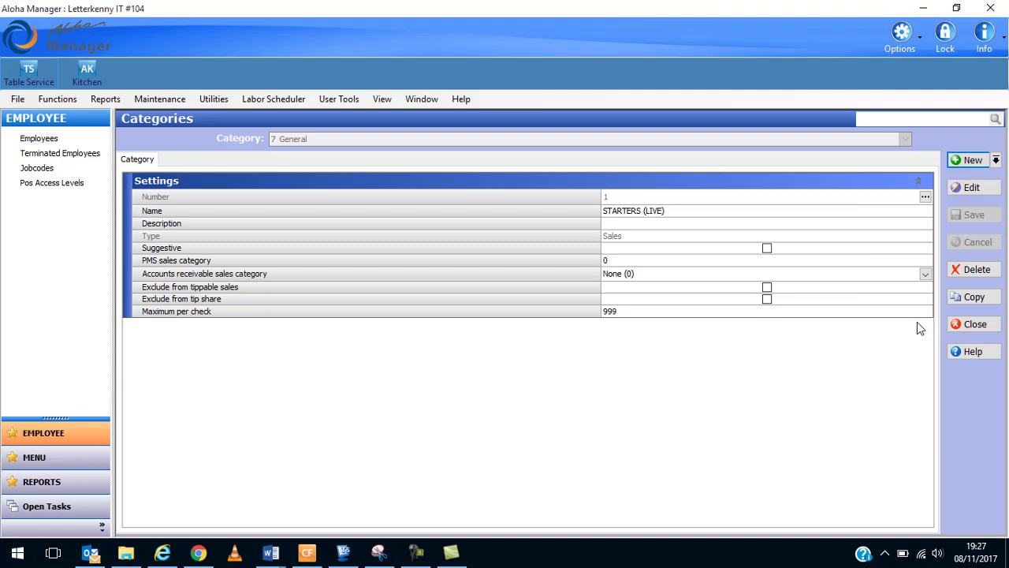
Name category 7 'DrinksBOGO' with the description 'Soft Drinks for BOGO'.
left_click(637, 210)
type("D")
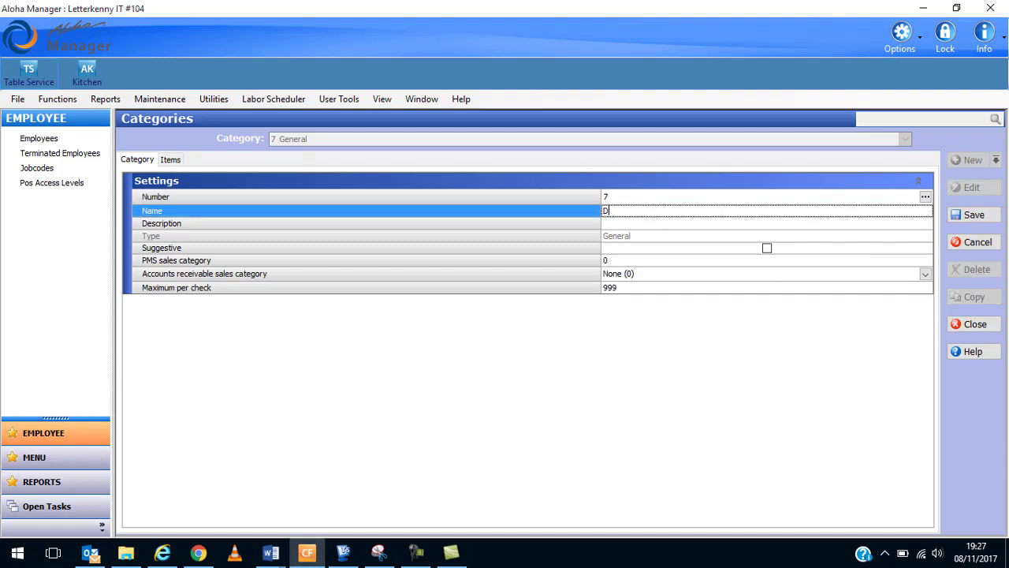
type("rinksBOGO")
left_click(631, 224)
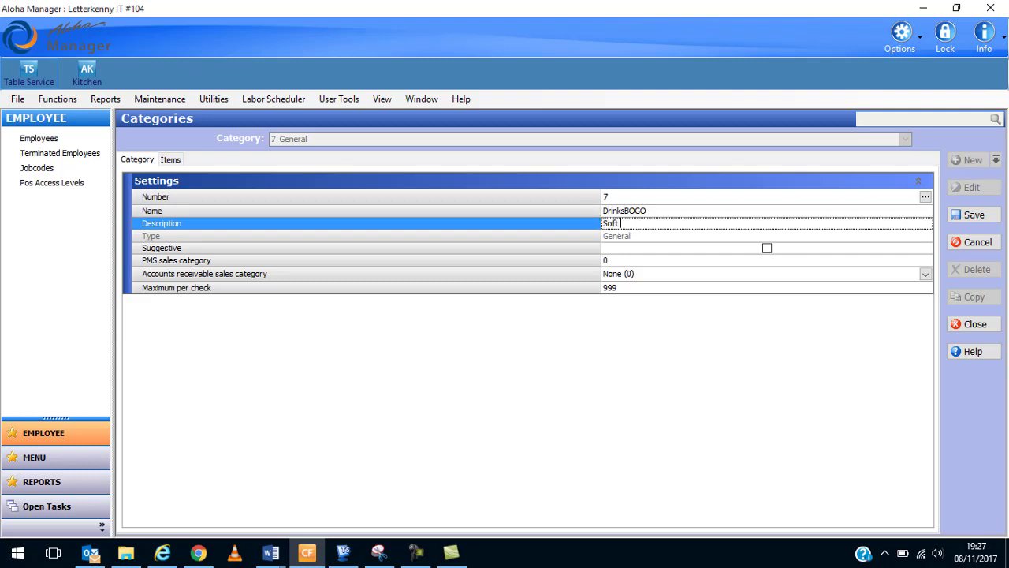
type("Soft Drinks for BOGO")
In the category's Items list, select the soft drinks from Zeo through Tomato Juice.
left_click(177, 160)
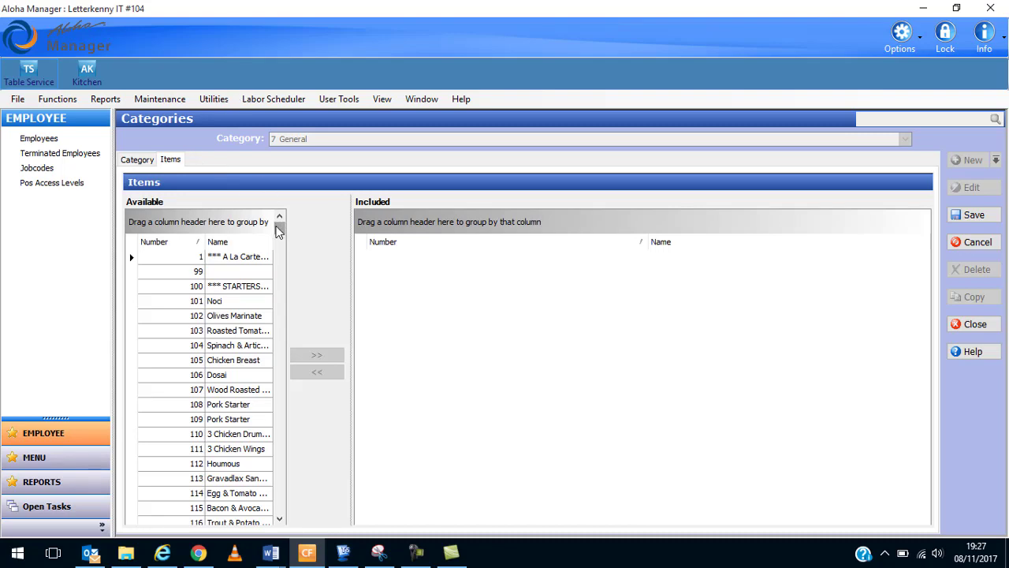
left_click_drag(278, 234, 287, 430)
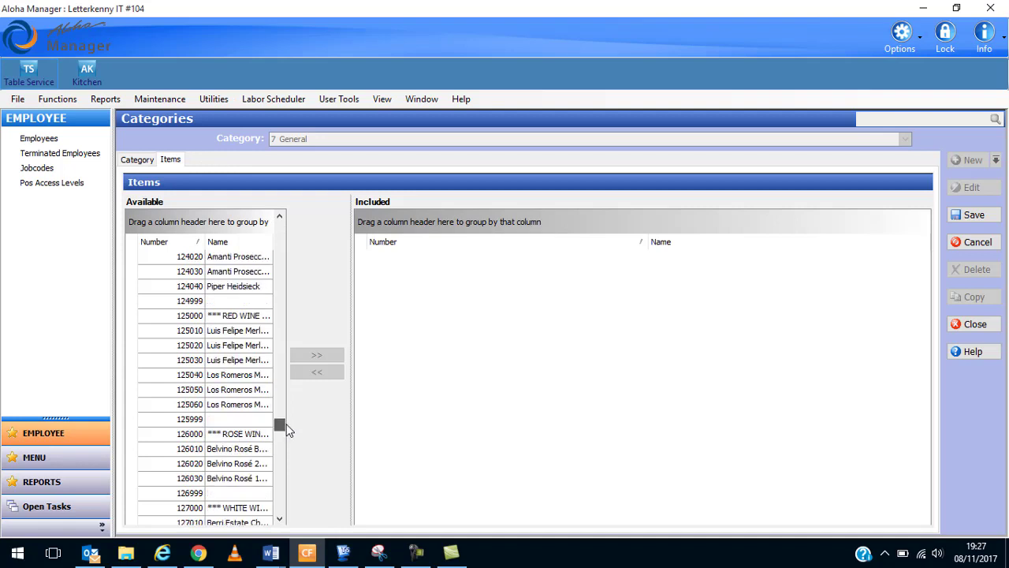
left_click(280, 520)
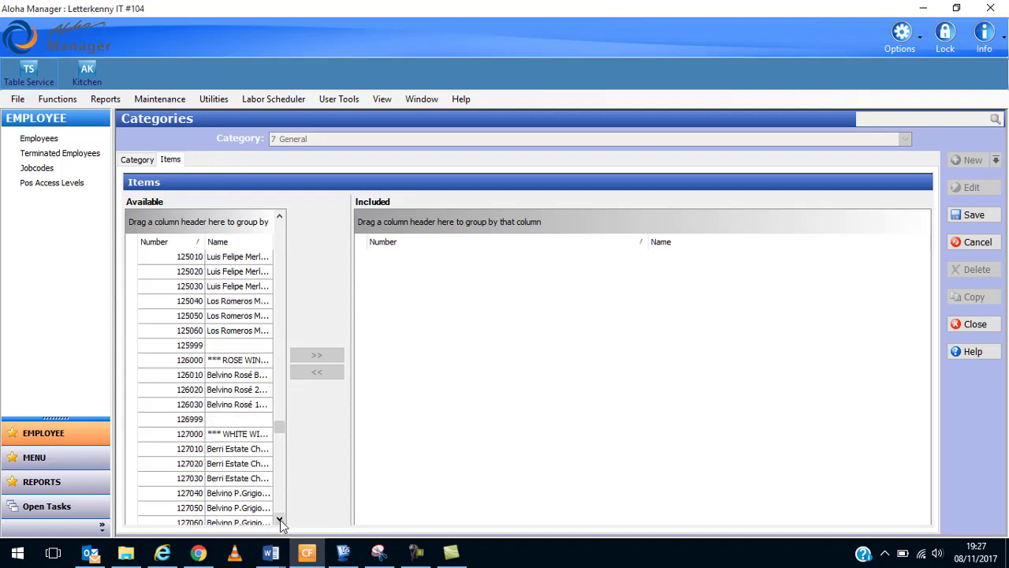
left_click(280, 520)
left_click(279, 519)
left_click(280, 520)
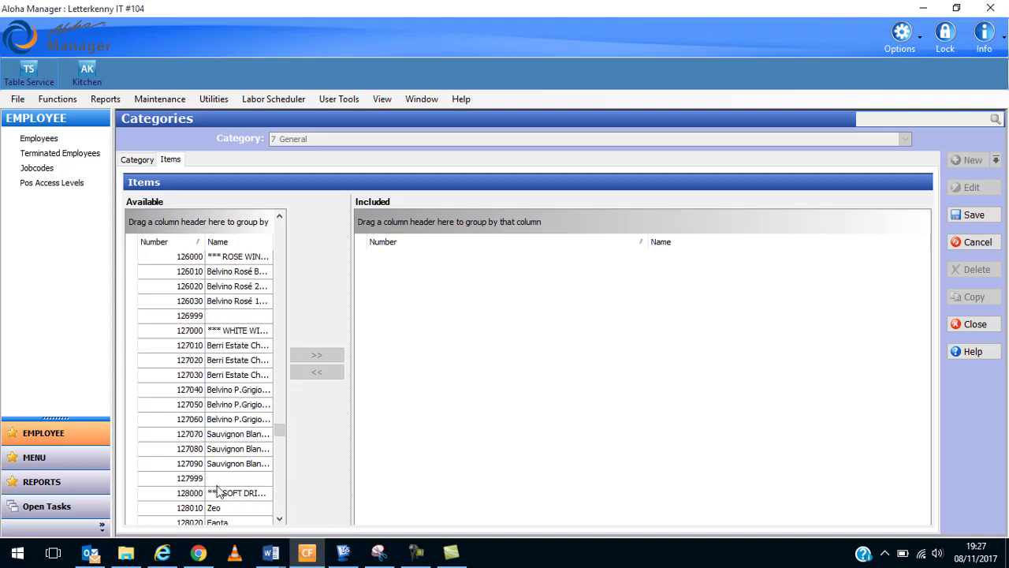
left_click(170, 509)
left_click(280, 519)
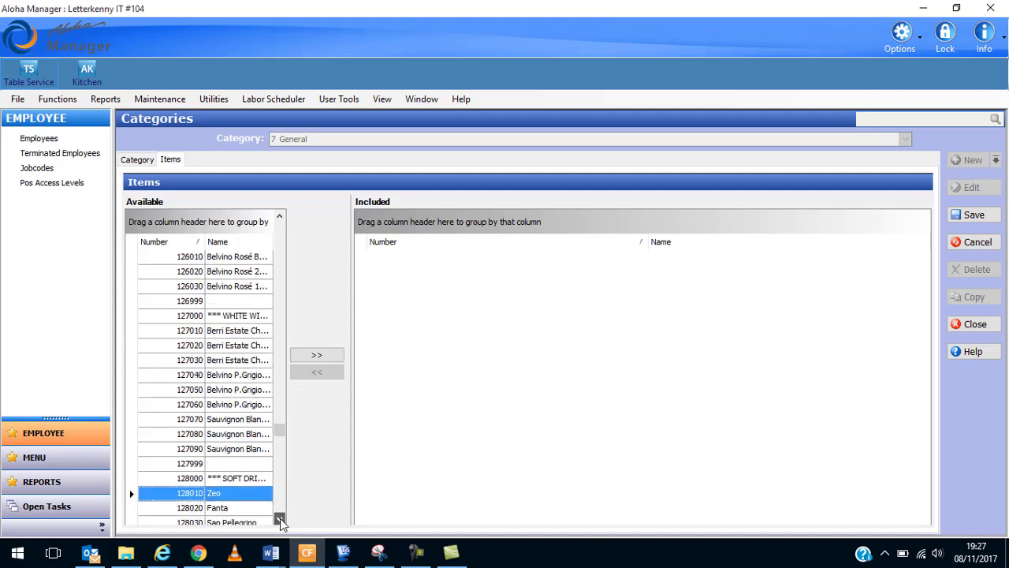
left_click(280, 520)
left_click(280, 520)
left_click(280, 520)
left_click(280, 520)
left_click(279, 521)
left_click(280, 520)
left_click(280, 521)
left_click(280, 520)
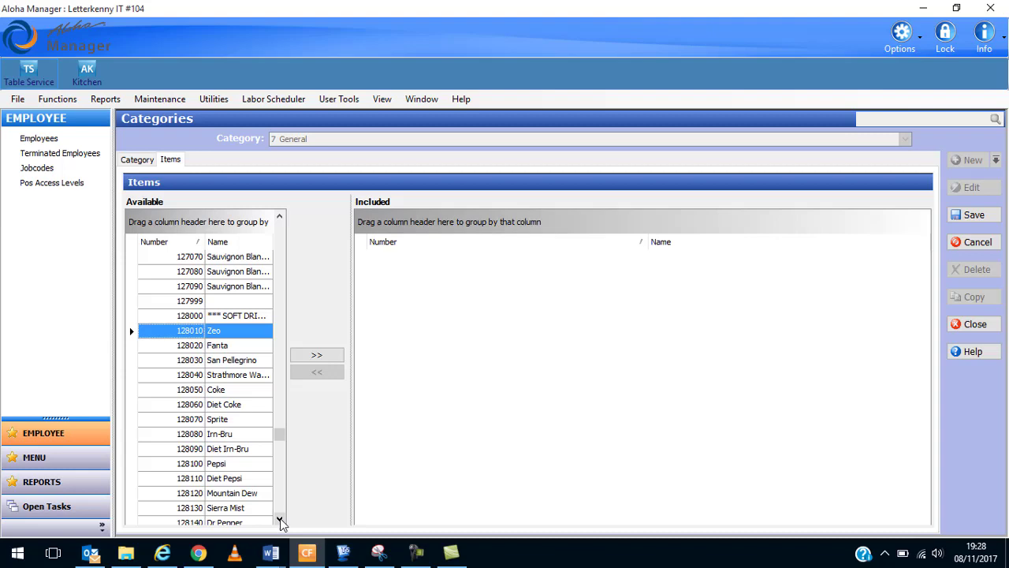
left_click(280, 521)
left_click(280, 520)
left_click(280, 520)
left_click(279, 520)
left_click(279, 520)
left_click(279, 521)
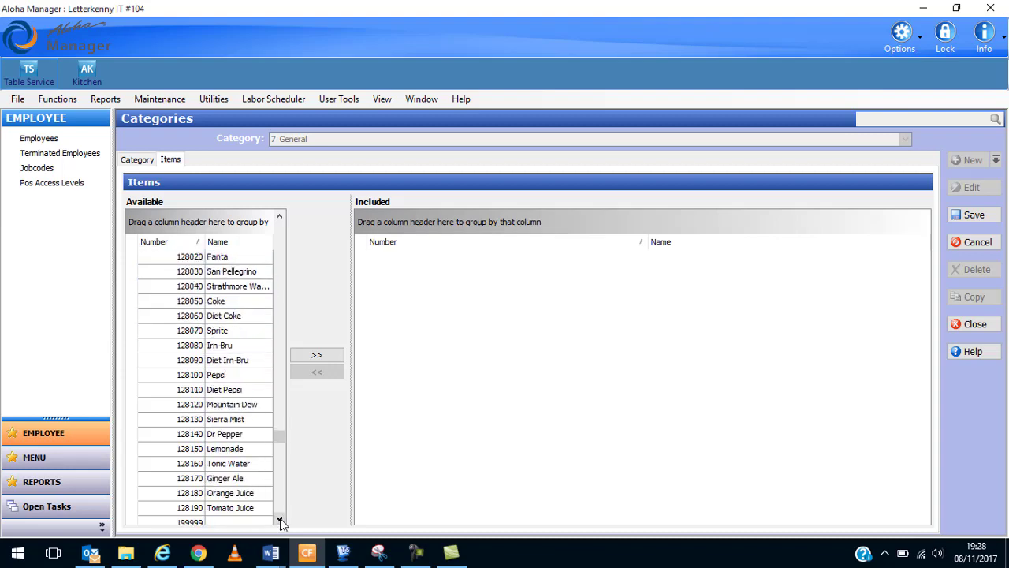
left_click(178, 508, "shift")
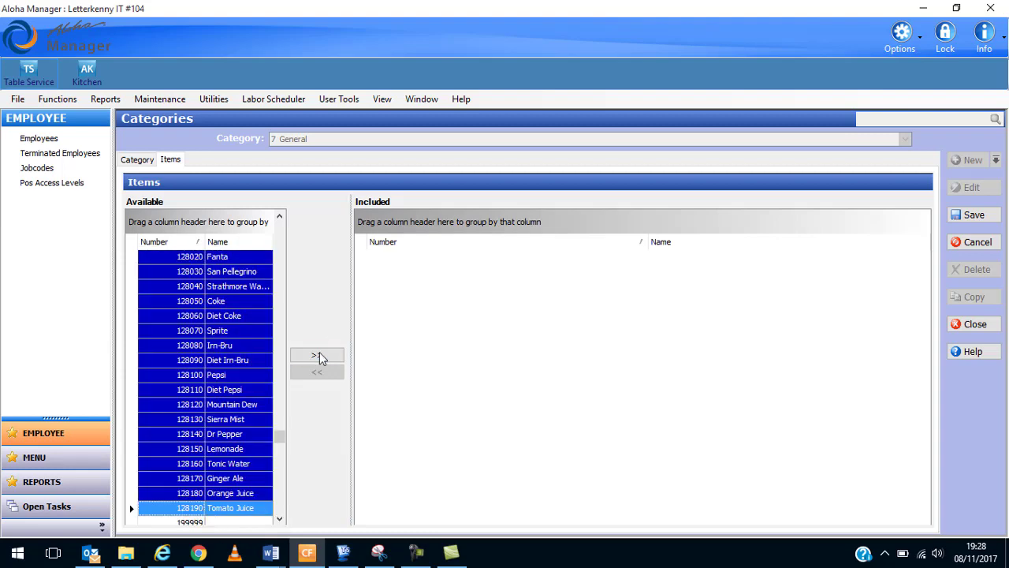
Add the selected drinks to DrinksBOGO, save the category and close Categories.
left_click(317, 356)
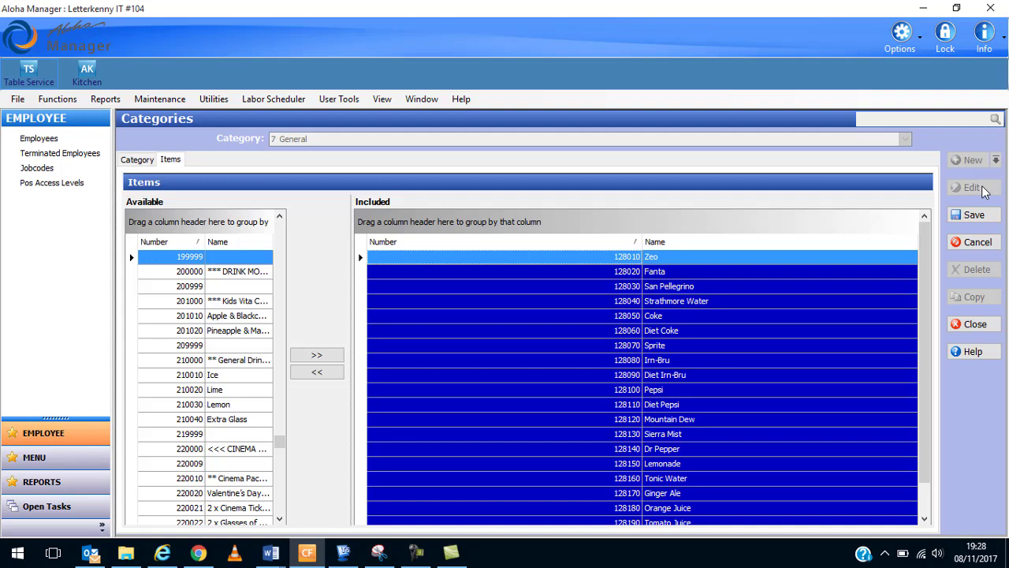
left_click(972, 216)
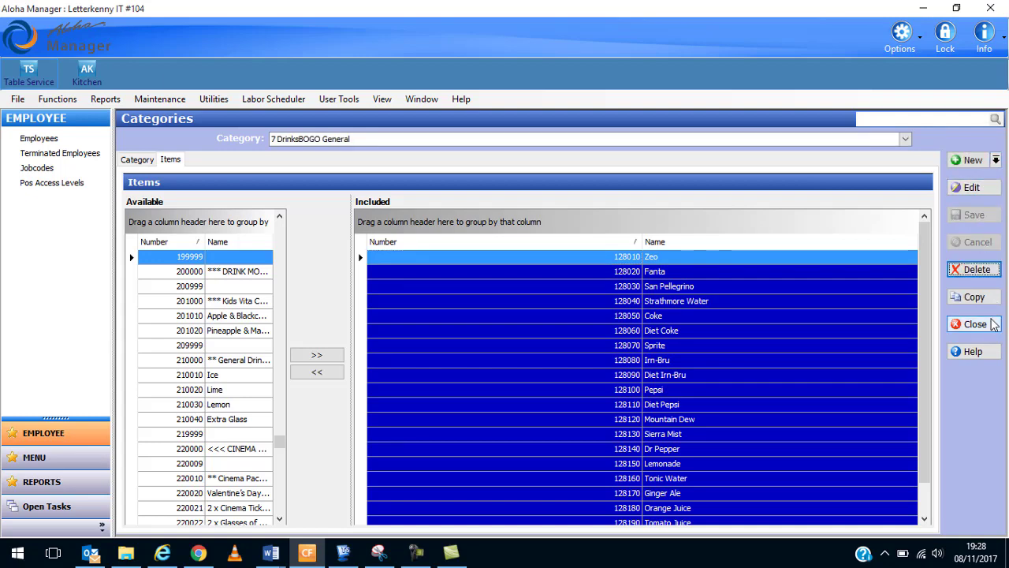
left_click(990, 324)
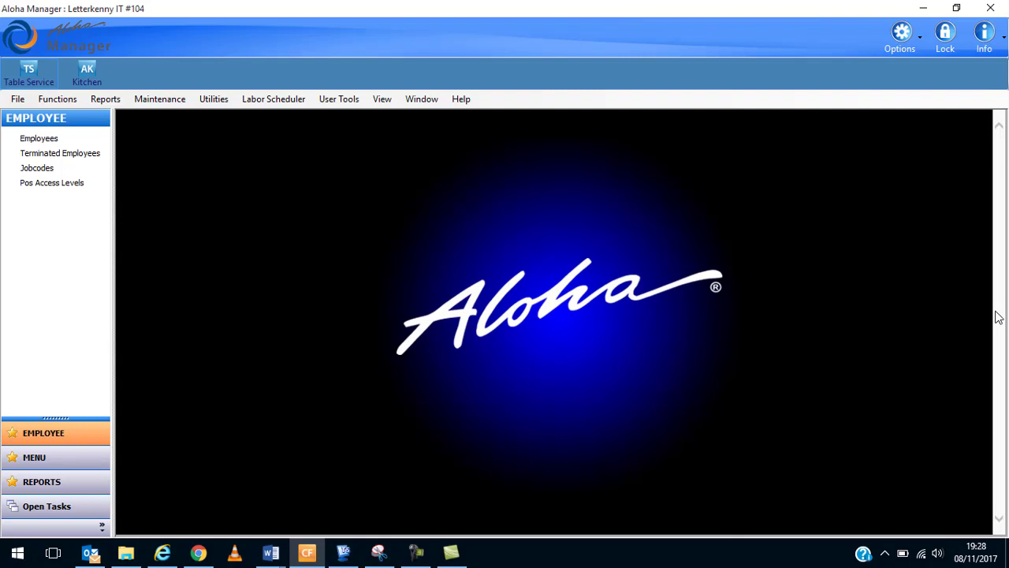
Open the Promotions setup from the Maintenance > Payments menu.
left_click(159, 102)
mouse_move(186, 203)
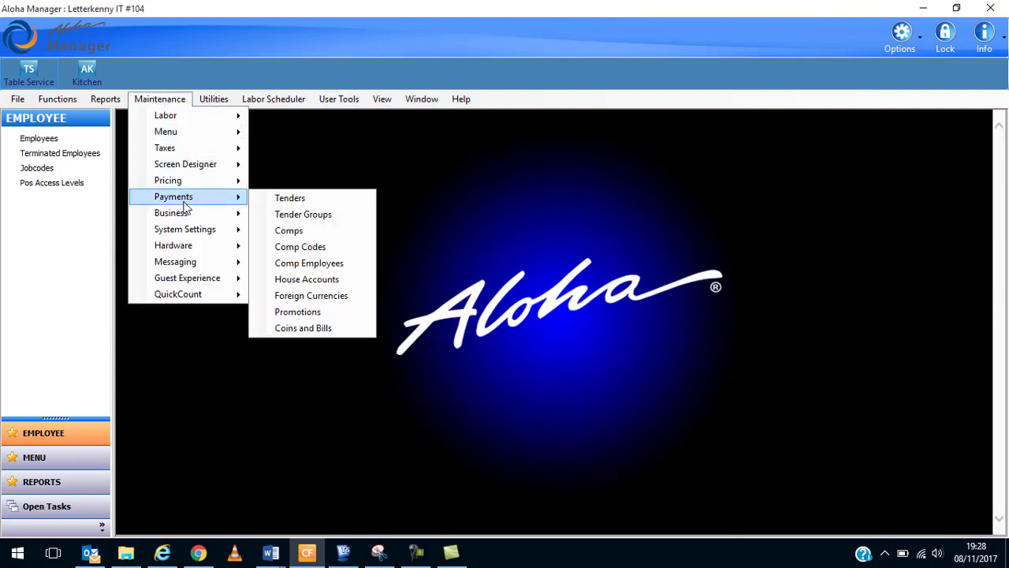
left_click(331, 318)
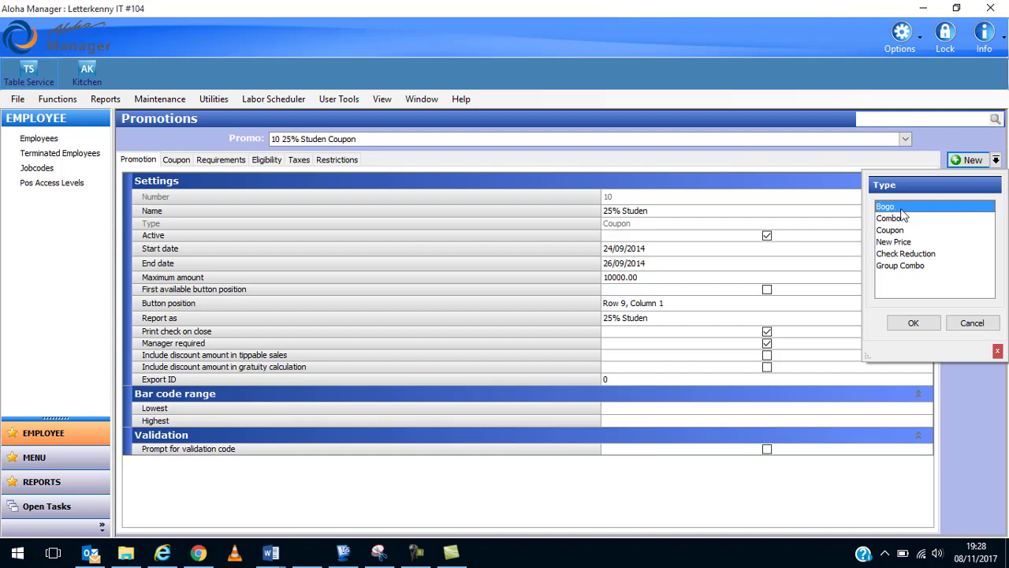
Create a new Bogo promotion 16 named 'SoftDrinkBOGO'.
left_click(912, 323)
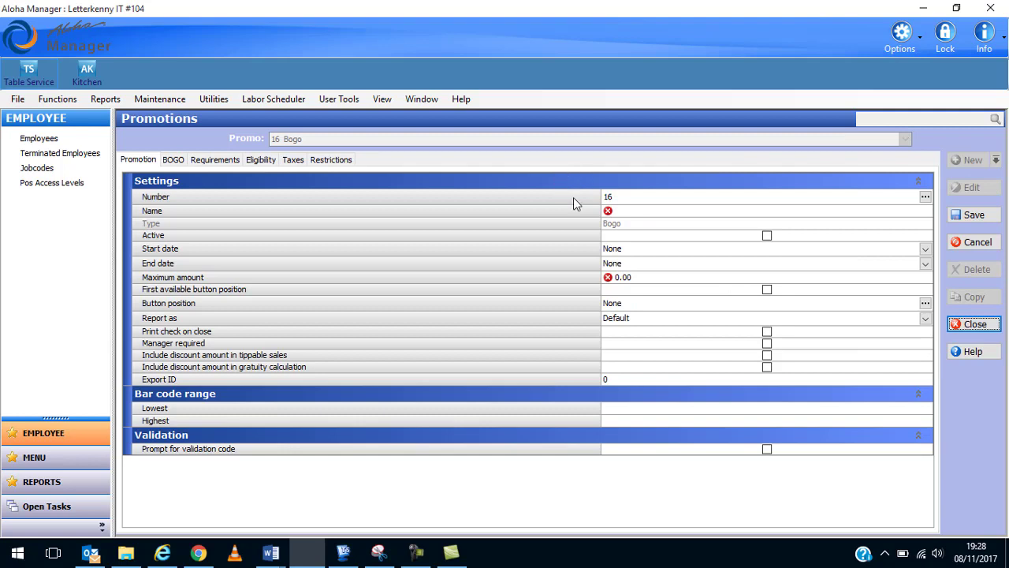
left_click(625, 211)
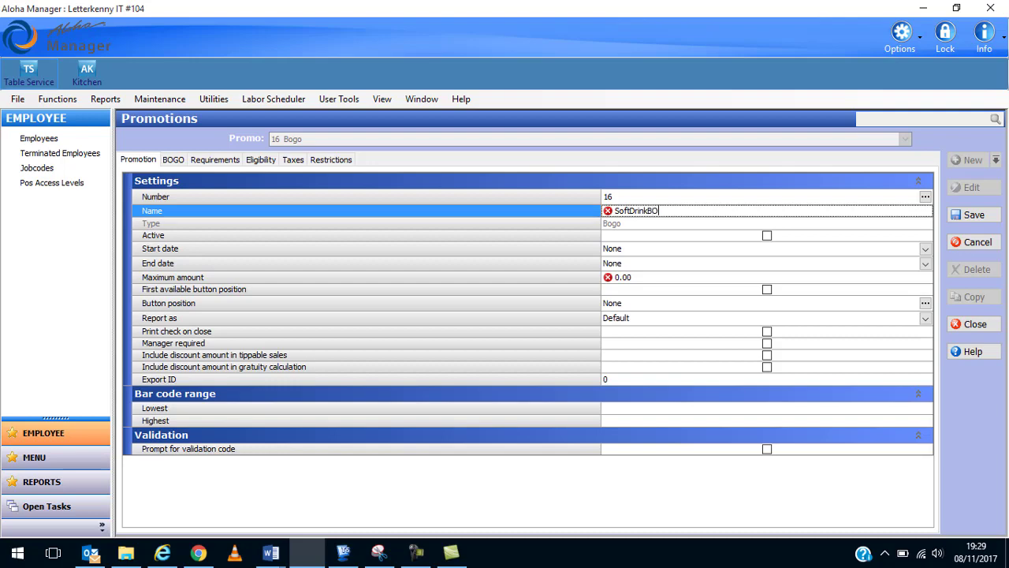
type("GO")
Mark the promotion Active and set its maximum amount to 1000.
left_click(768, 236)
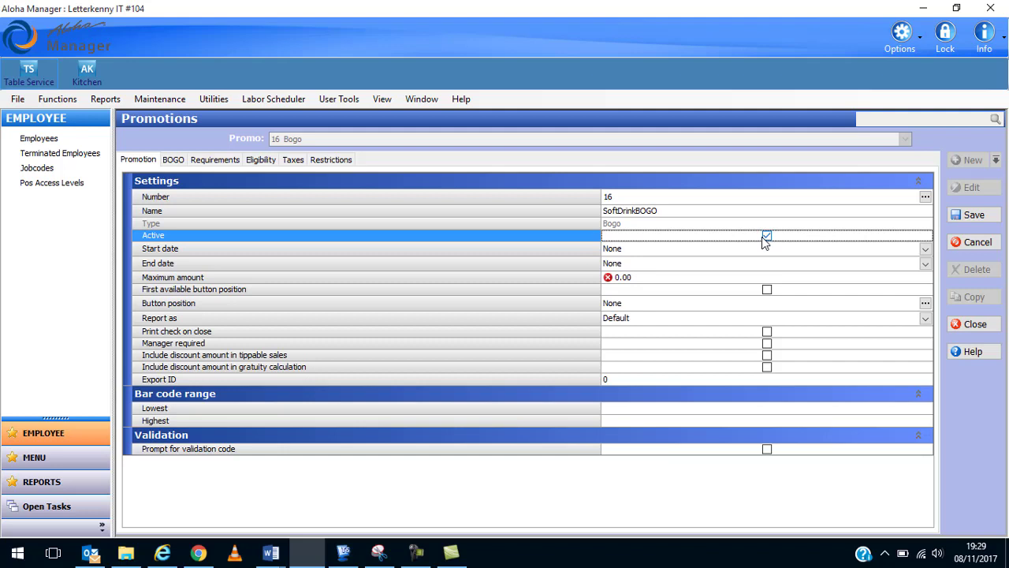
left_click(767, 237)
left_click(768, 235)
left_click(627, 277)
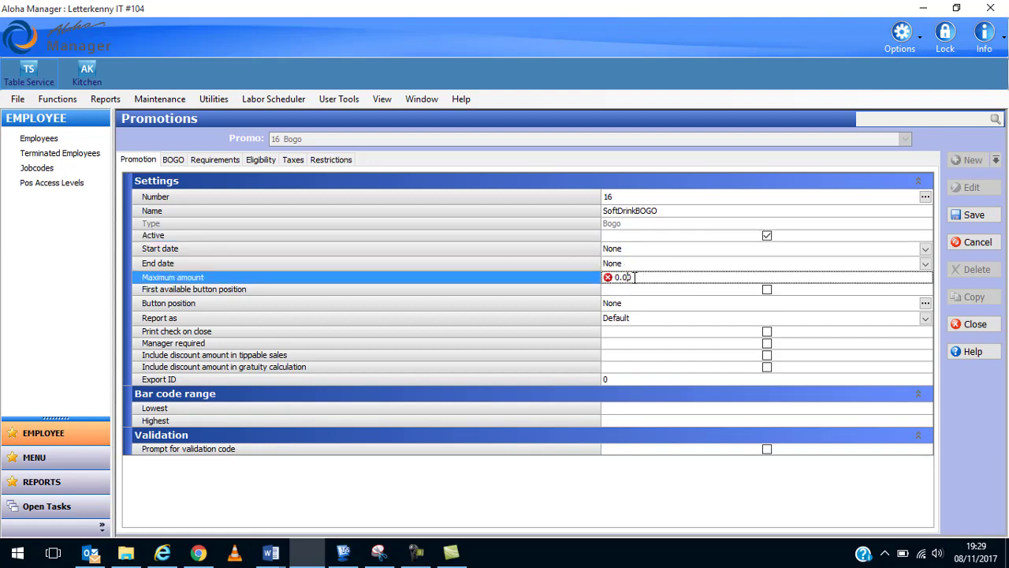
double_click(611, 281)
type("1000")
Turn on Auto-apply on the BOGO tab, then switch to the Requirements page.
left_click(181, 162)
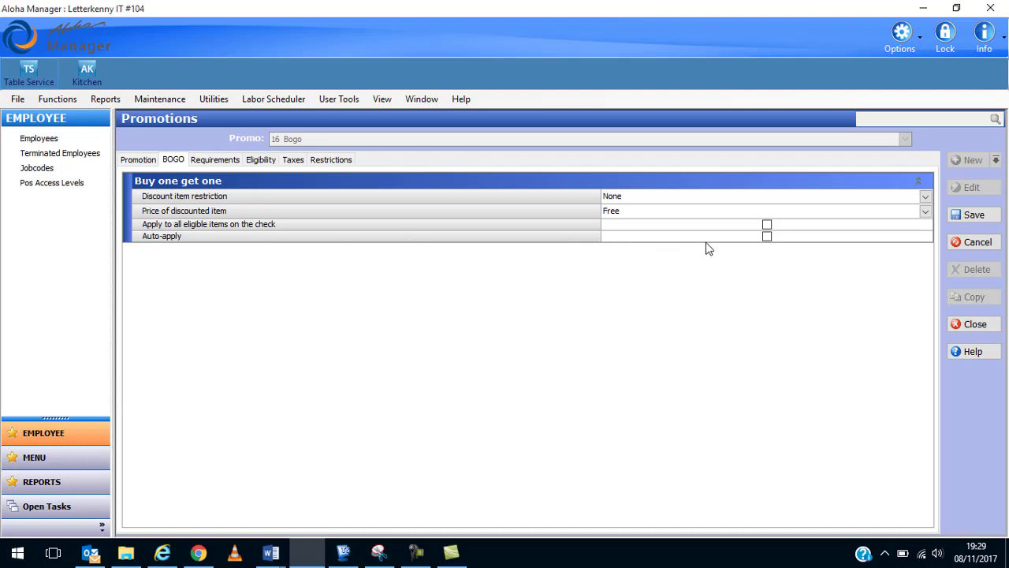
left_click(767, 237)
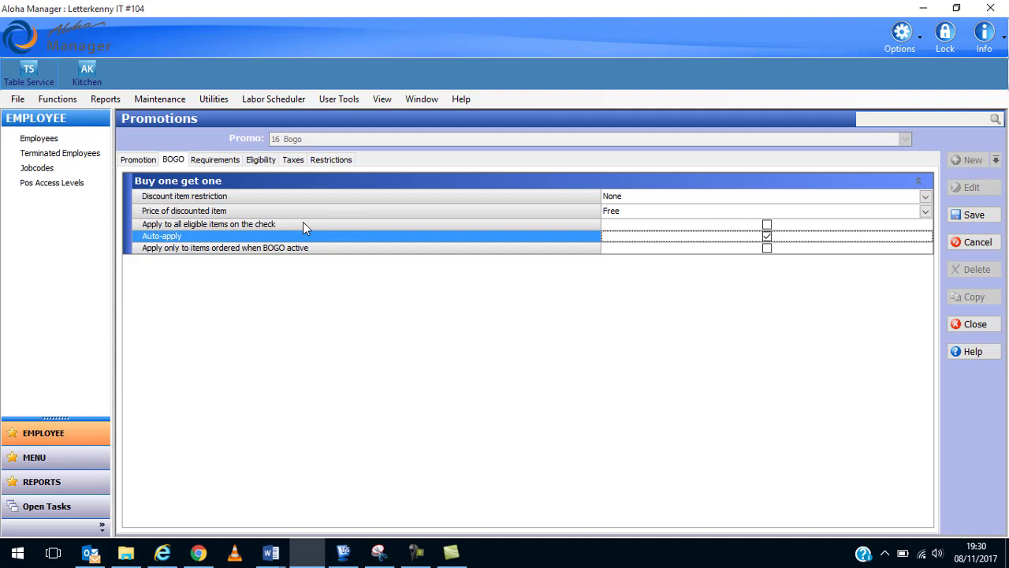
left_click(209, 161)
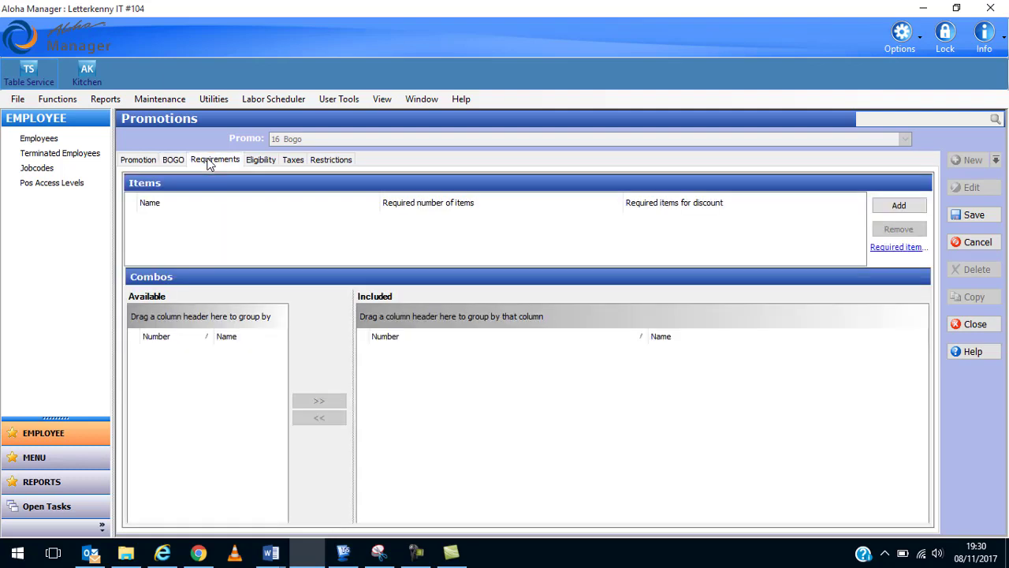
Add Component 1 requiring one DrinksBOGO item, then switch to the Eligibility page.
left_click(899, 205)
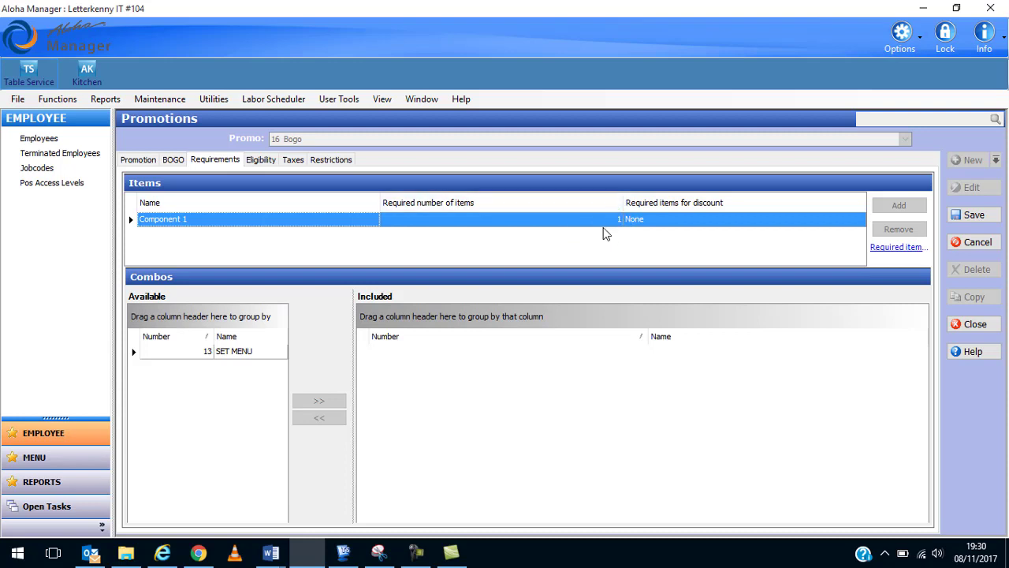
left_click(666, 221)
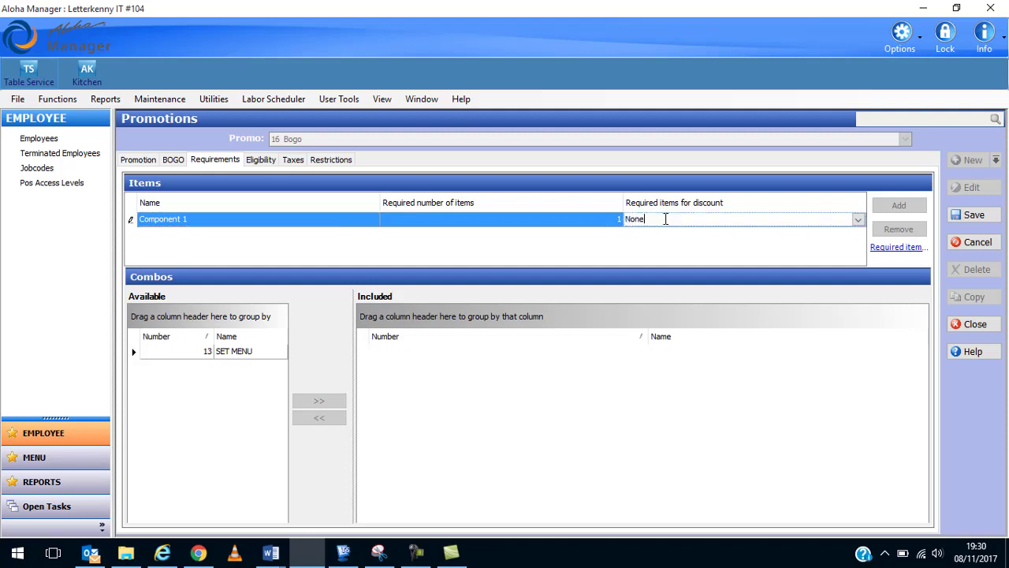
left_click(858, 222)
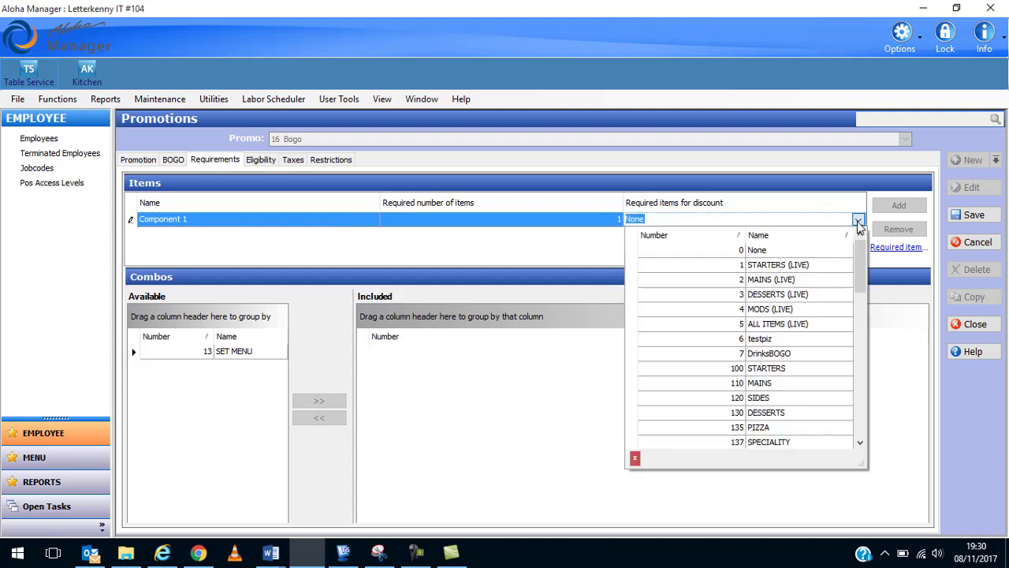
left_click(804, 353)
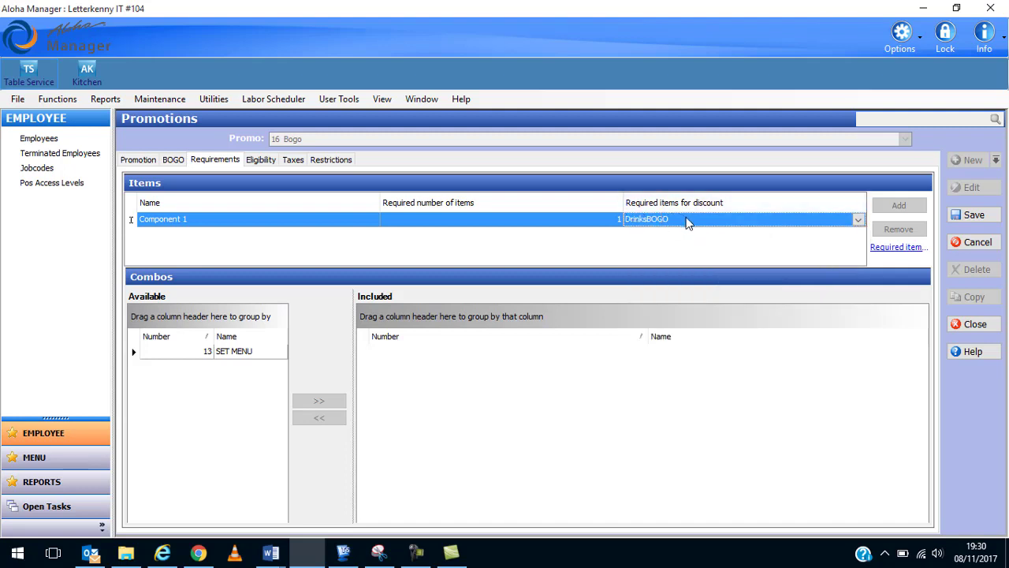
left_click(251, 161)
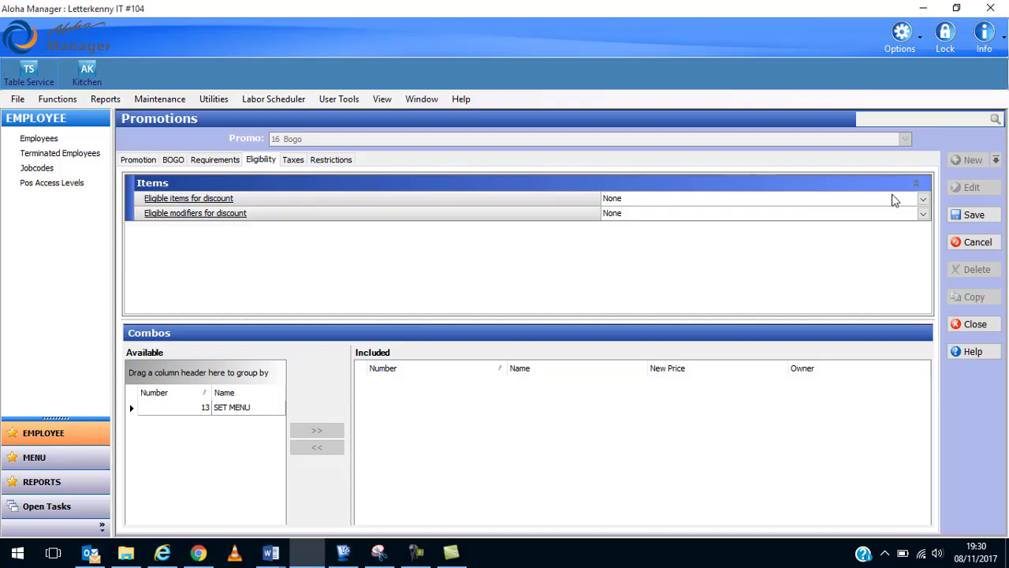
Make DrinksBOGO the eligible discount items, review the Taxes and Restrictions tabs, and save SoftDrinkBOGO.
left_click(923, 198)
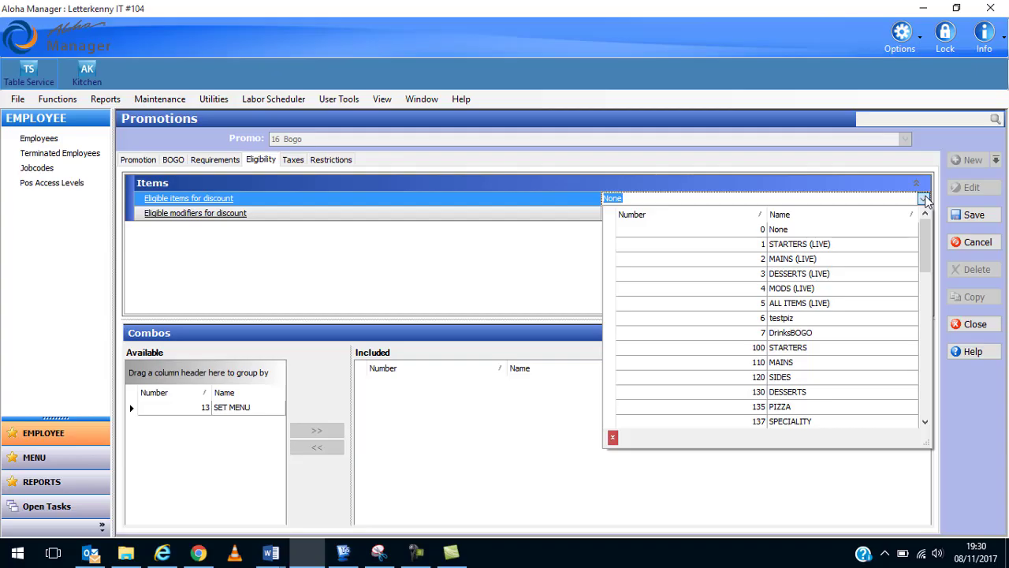
left_click(829, 337)
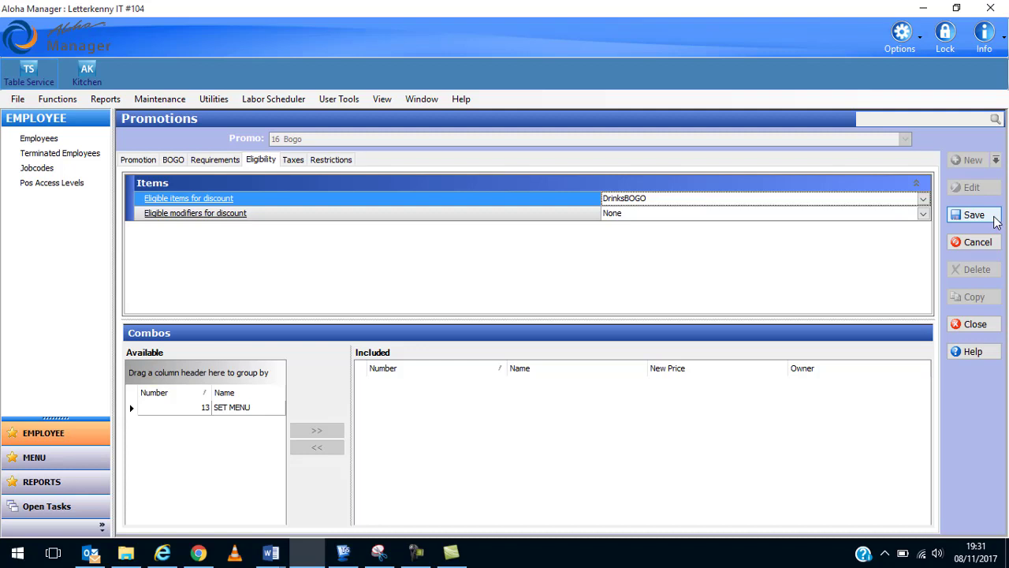
left_click(293, 160)
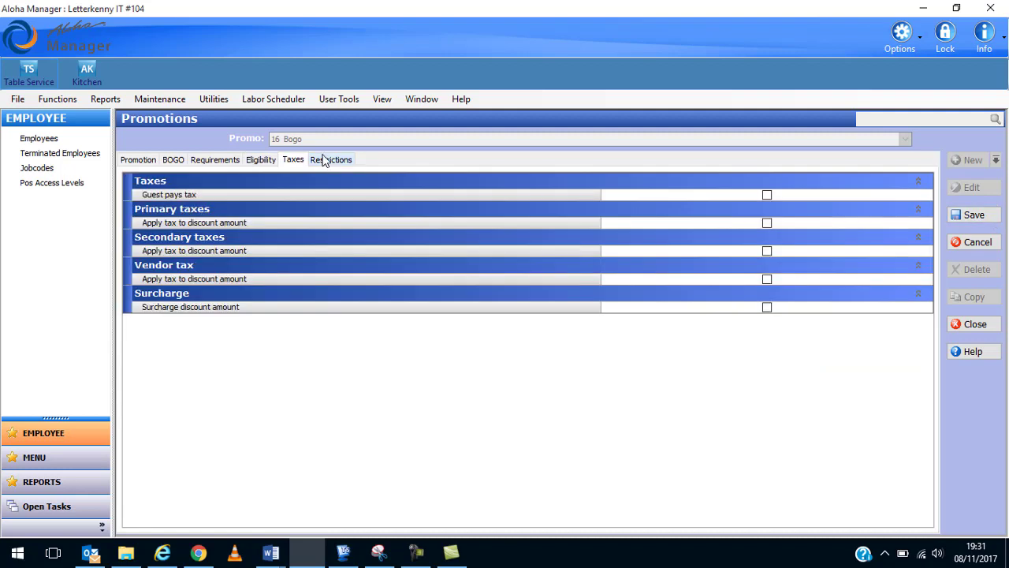
left_click(323, 160)
left_click(259, 160)
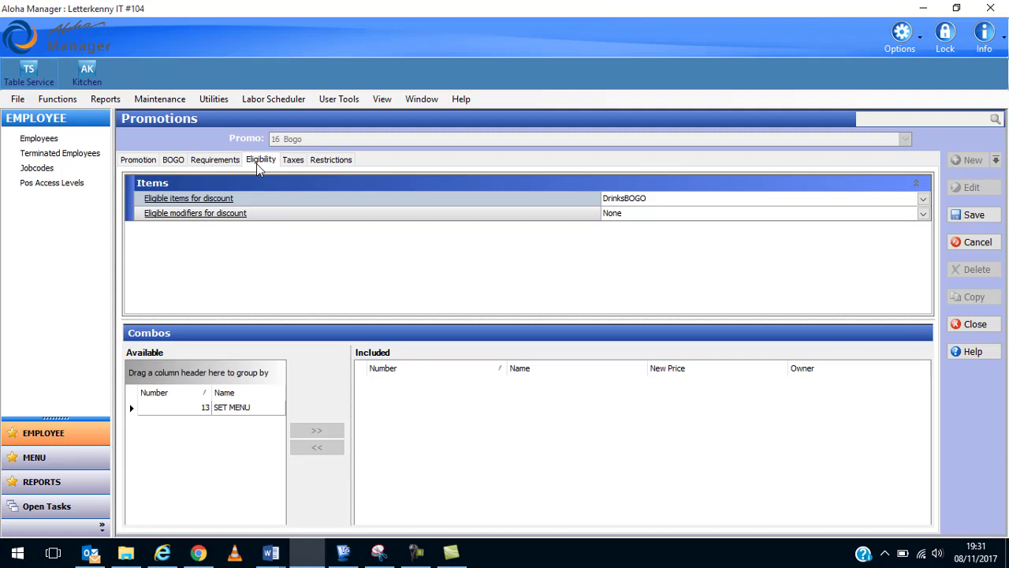
left_click(975, 216)
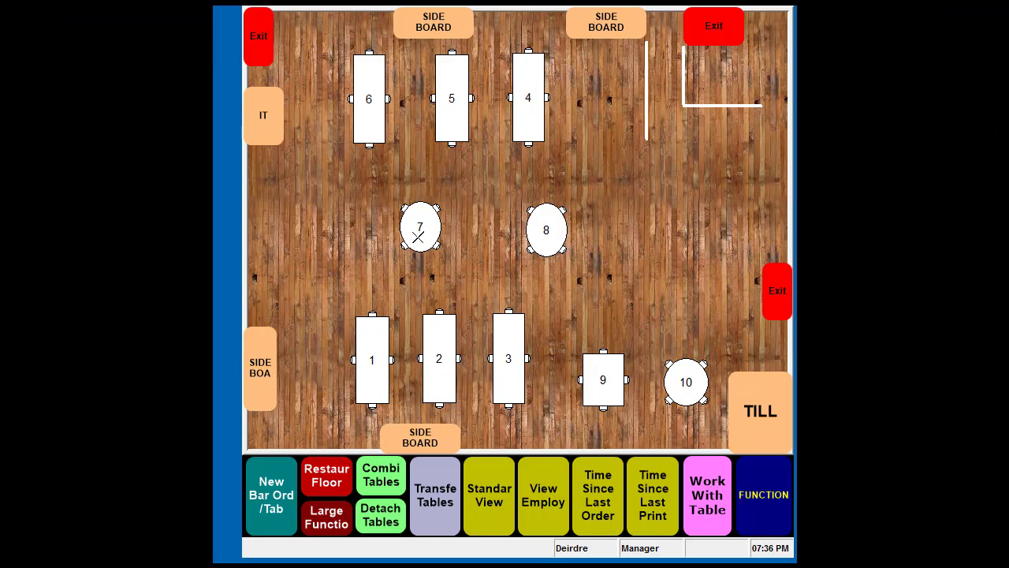
Start a check on table 7 with 2 guests.
left_click(417, 230)
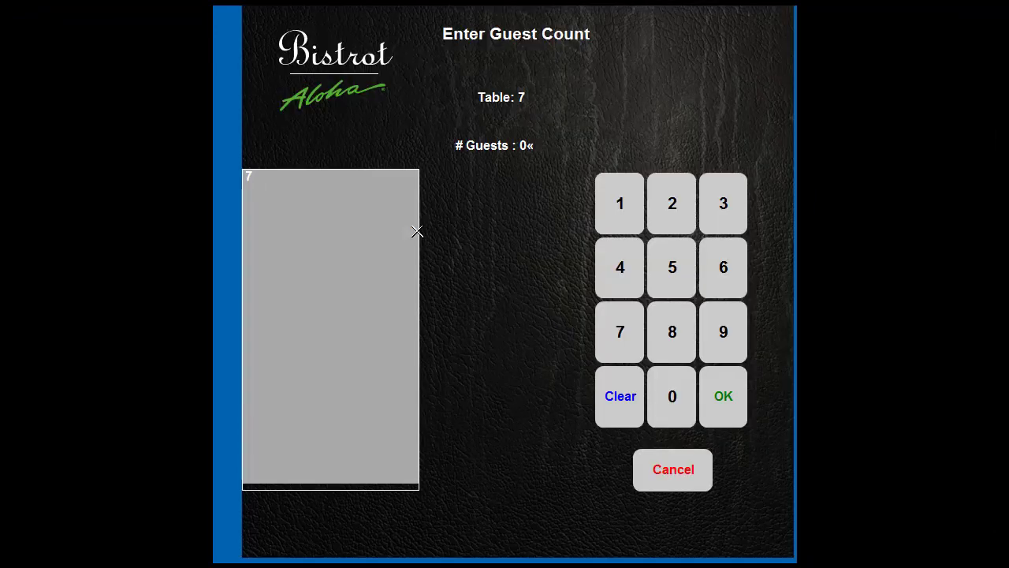
left_click(669, 200)
left_click(719, 382)
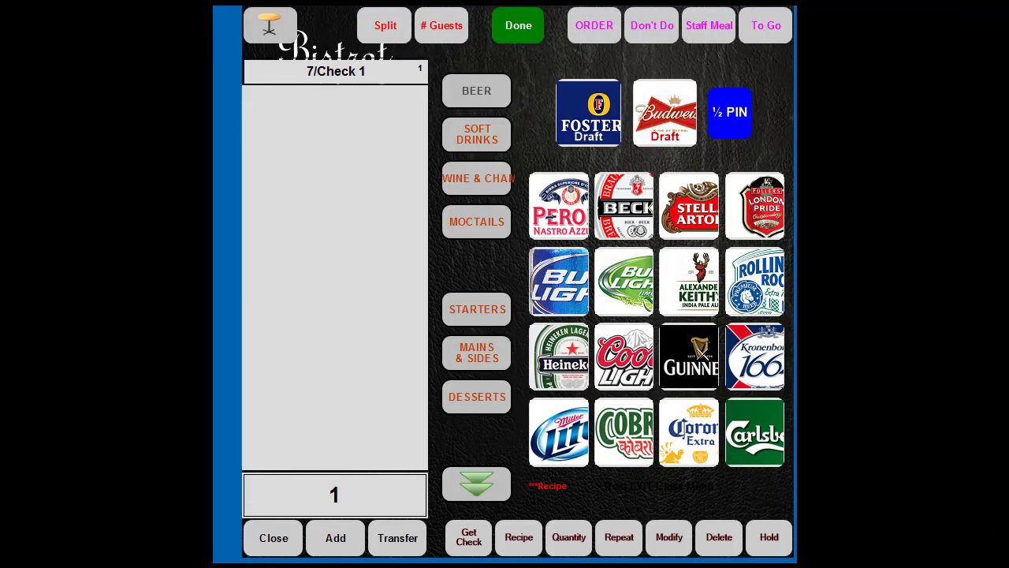
Ring up nine soft drinks (two Fantas, San Pellegrino, Sprite, Mountain Dew, Diet Coke, Coke, Pepsi, Diet Pepsi) and close the check.
left_click(486, 130)
left_click(587, 136)
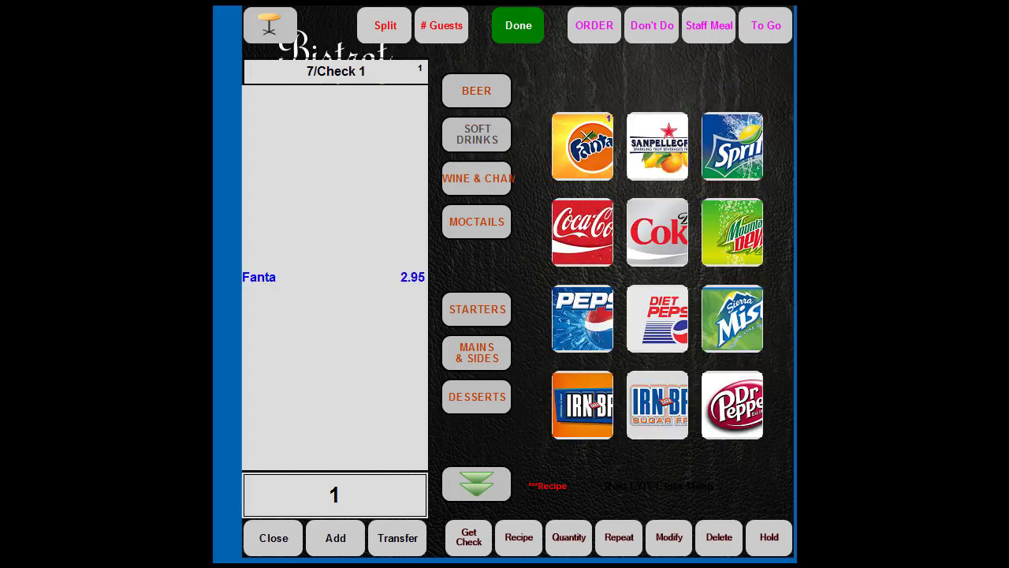
left_click(587, 136)
left_click(634, 138)
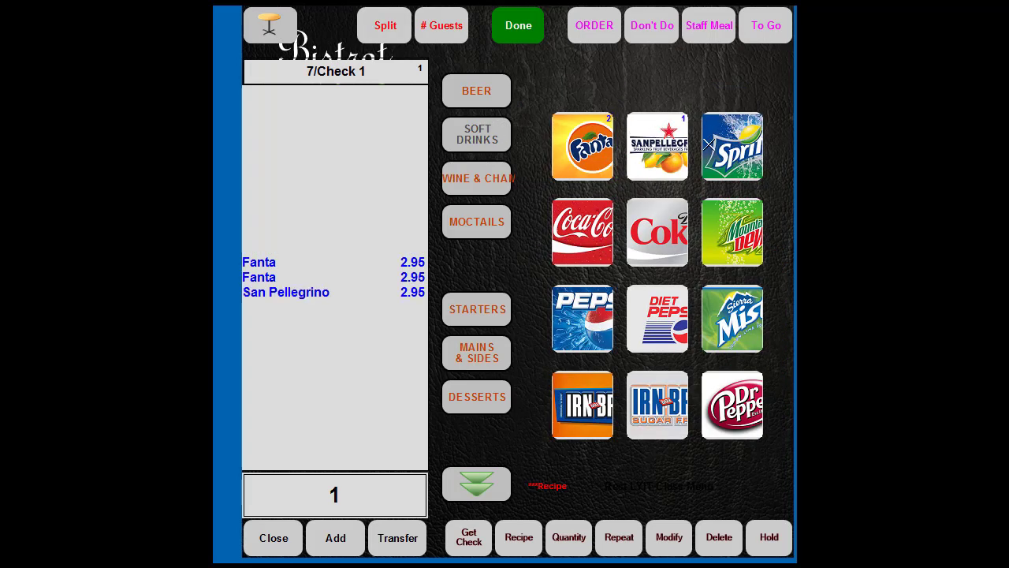
left_click(734, 147)
left_click(718, 230)
left_click(629, 235)
left_click(565, 240)
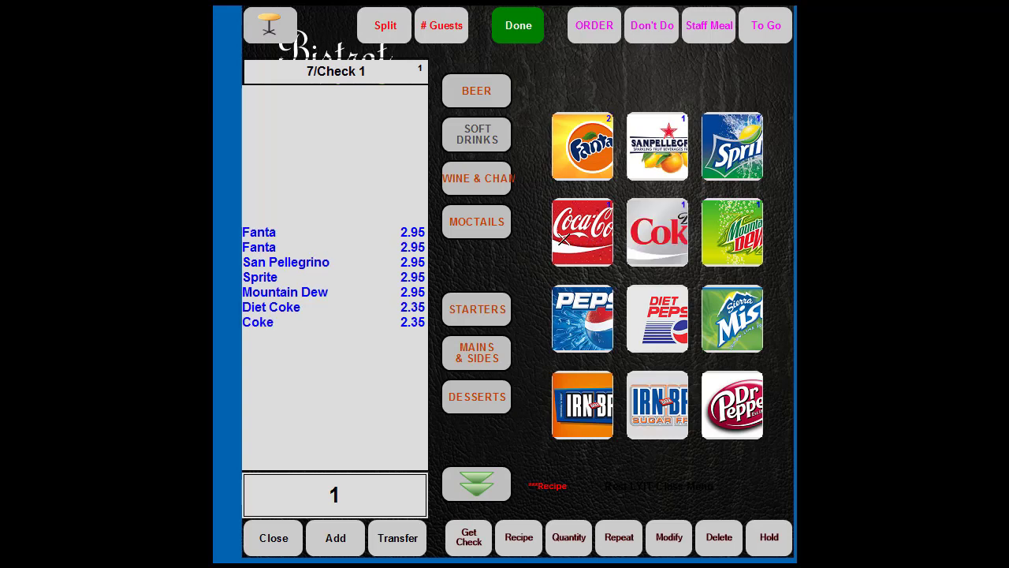
left_click(565, 304)
left_click(634, 318)
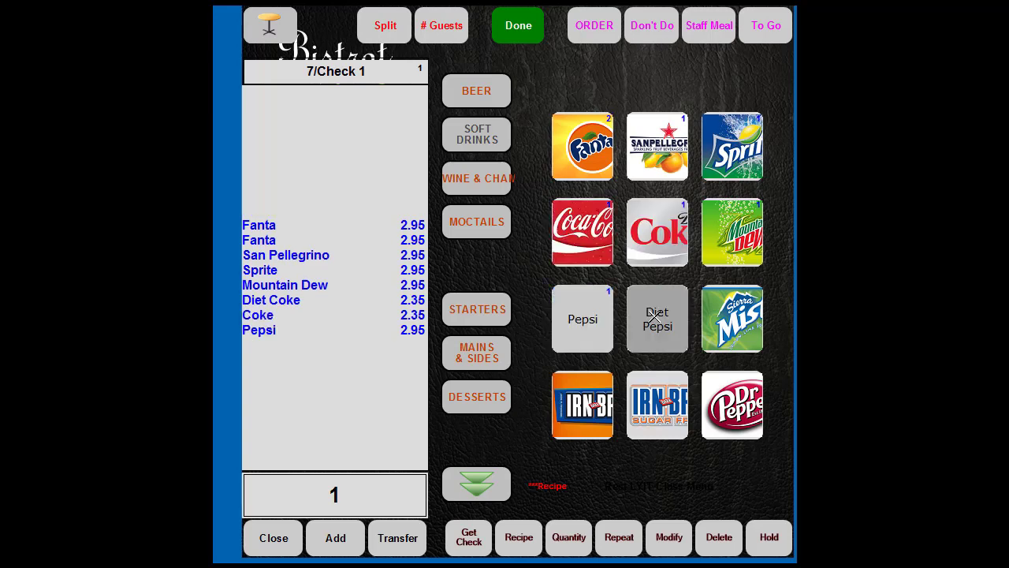
left_click(270, 530)
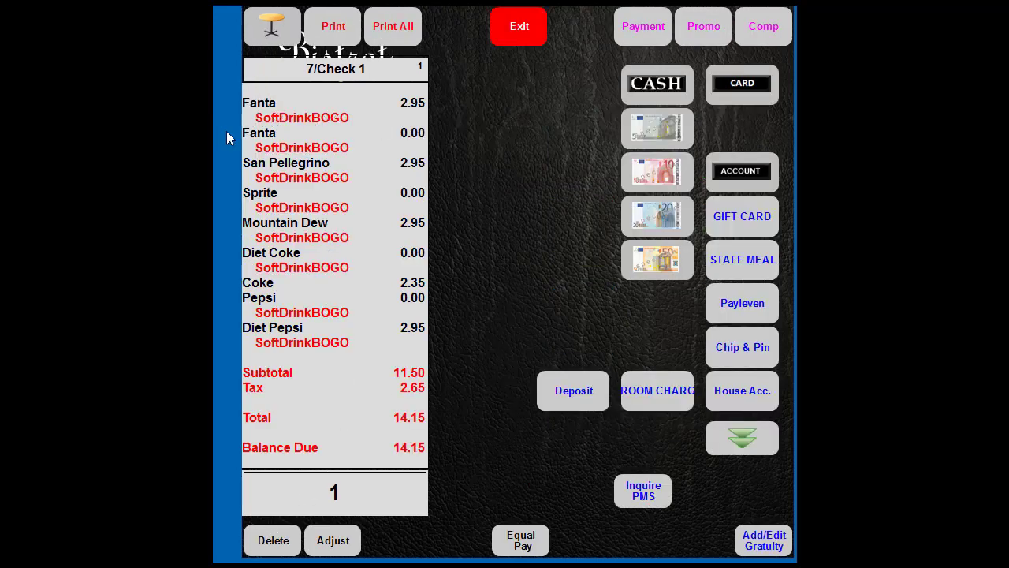